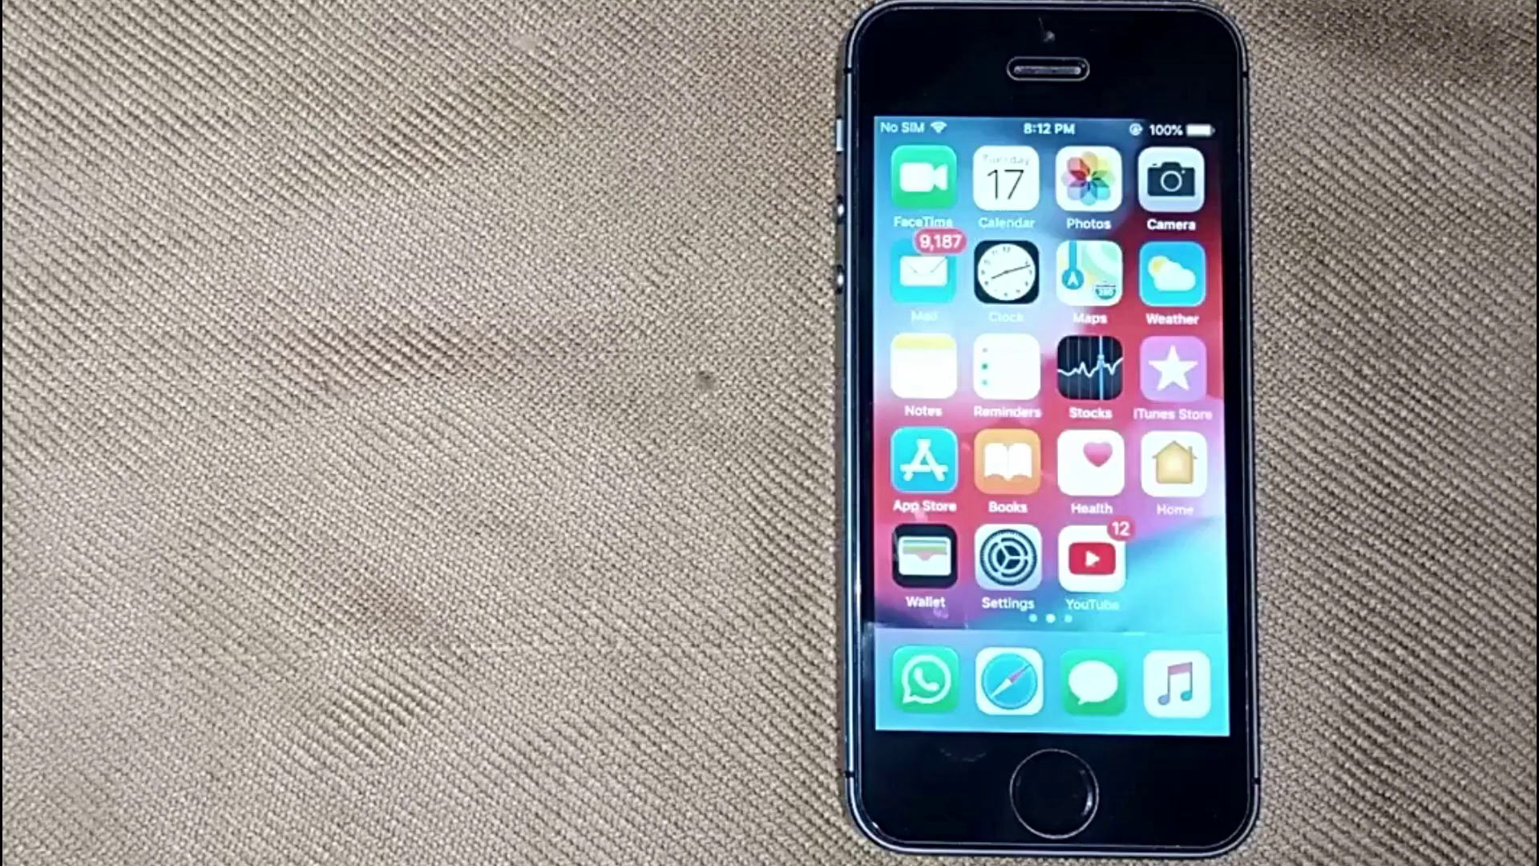
Step: Launch WhatsApp from the dock and go to its Settings page
click(925, 680)
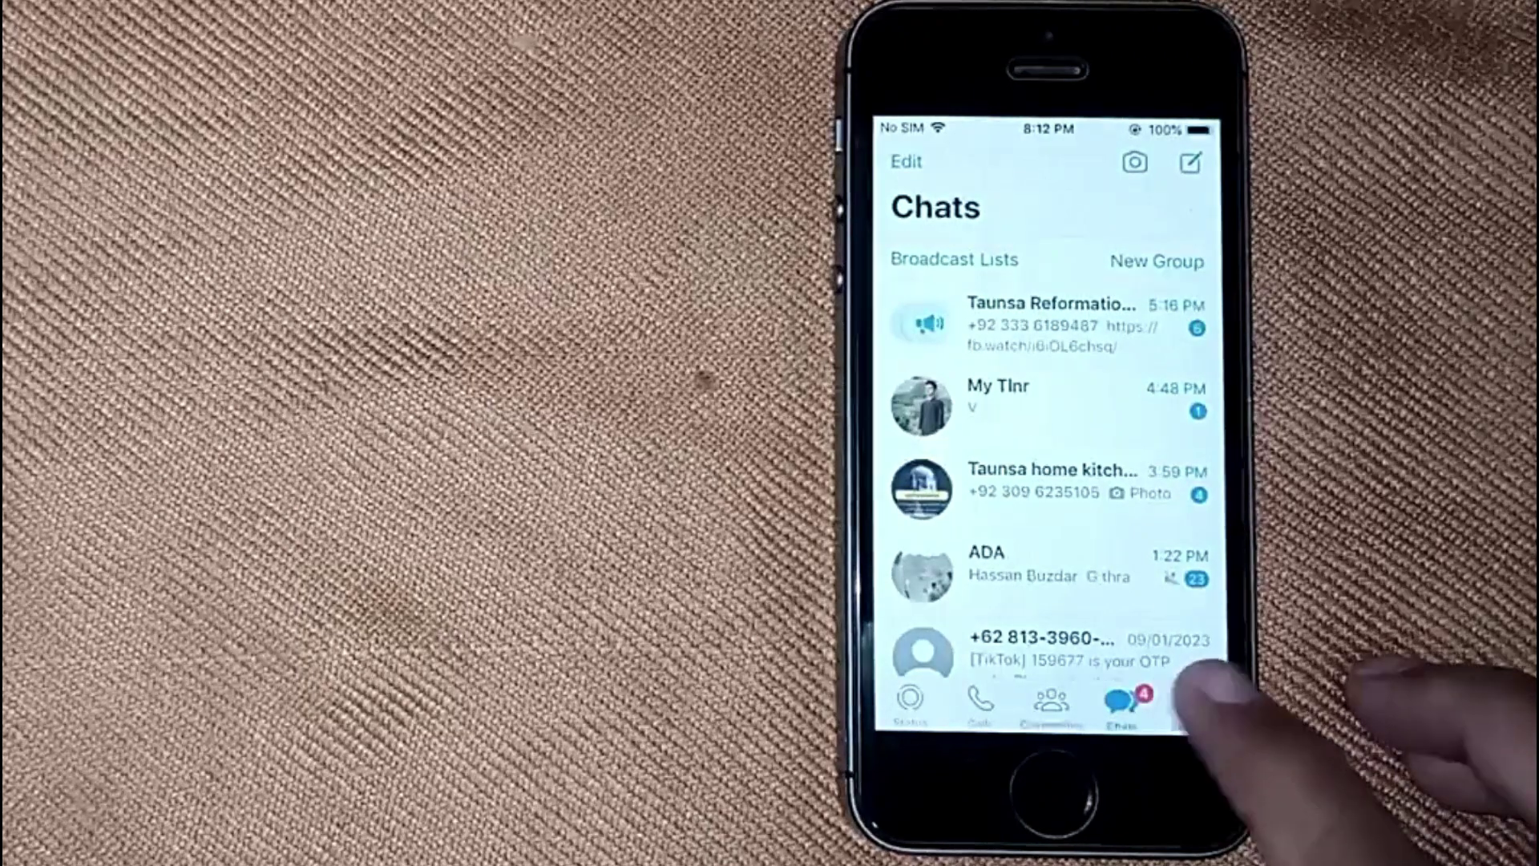
click(1192, 704)
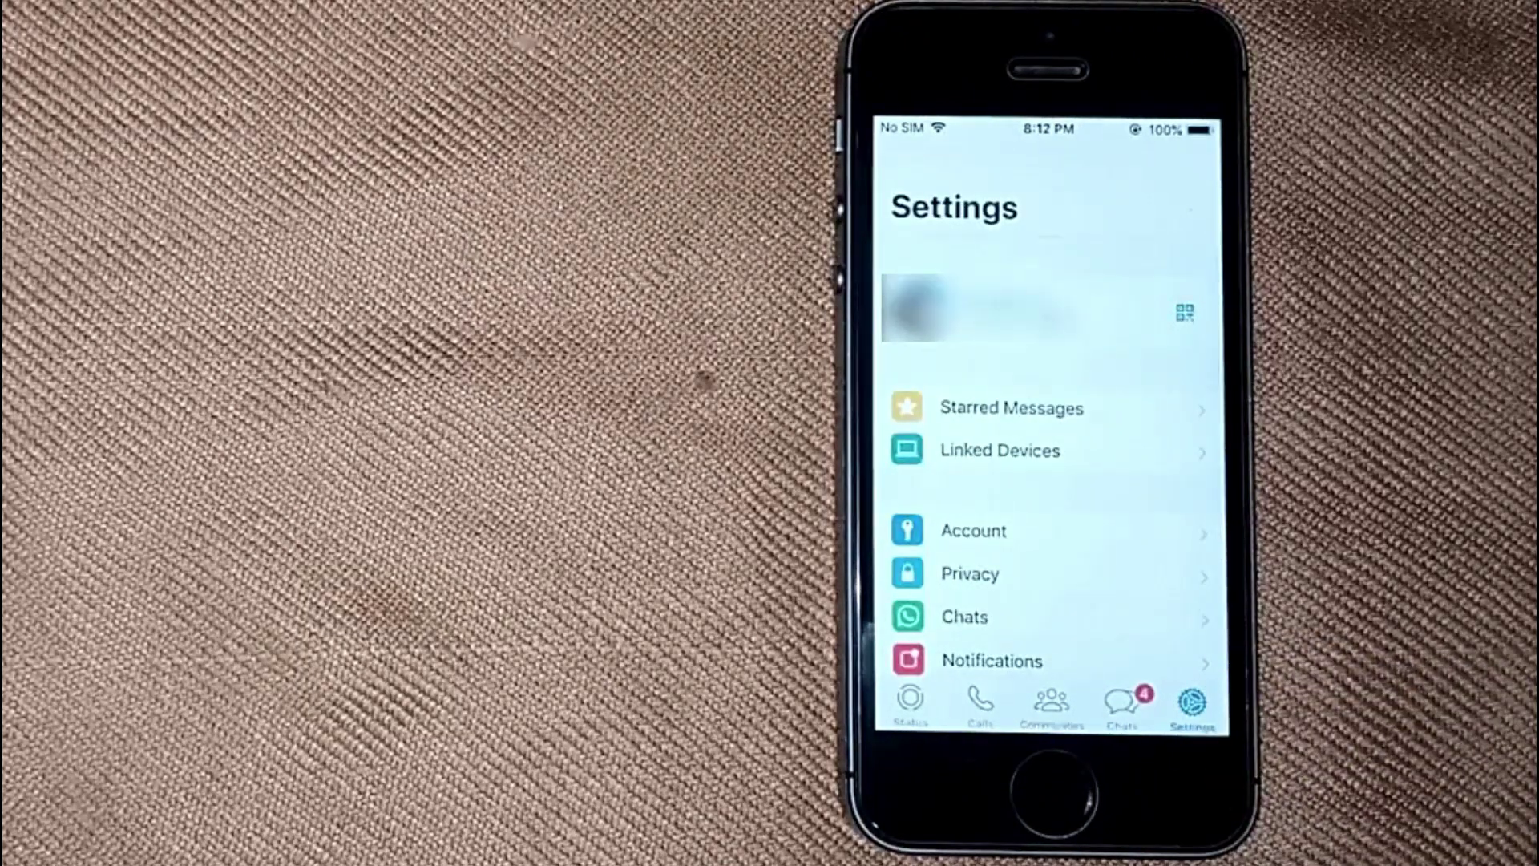
Step: Turn off Require Touch ID in Privacy > Screen Lock, then leave WhatsApp
click(1190, 573)
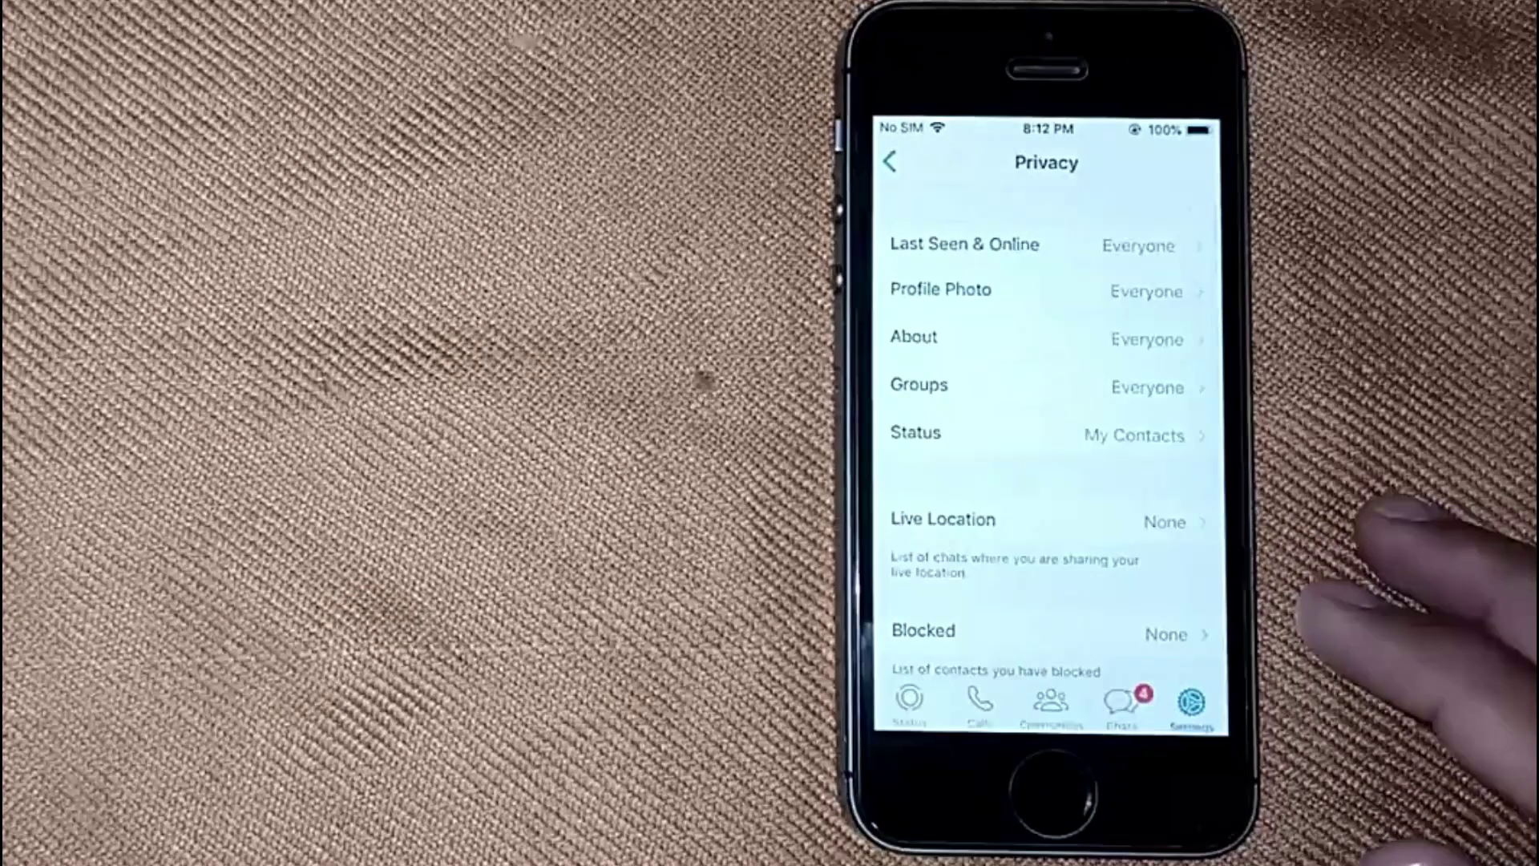
scroll(1046, 481, down, 5)
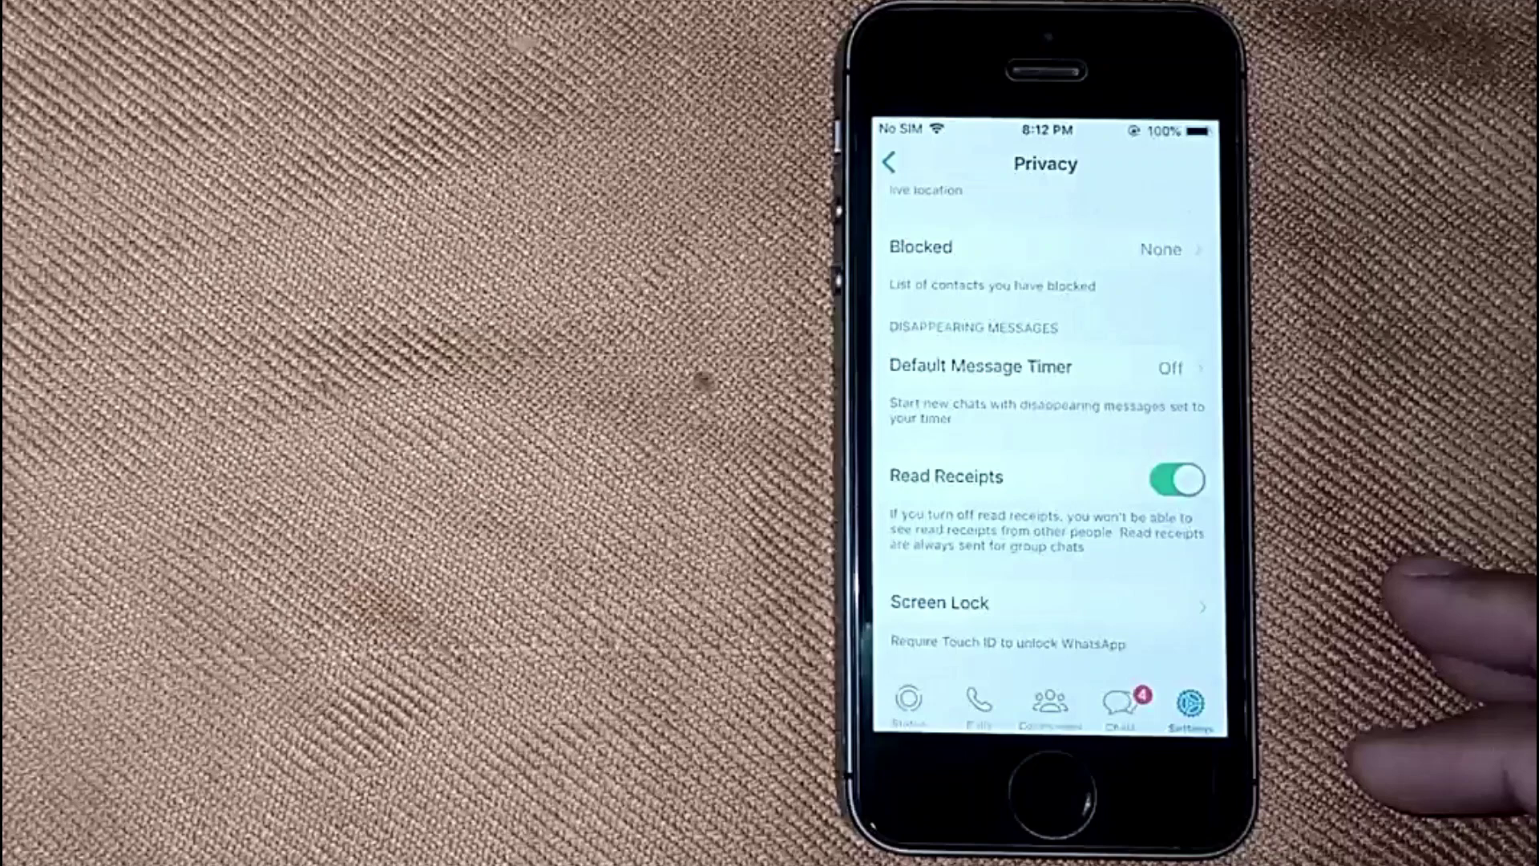
click(1173, 604)
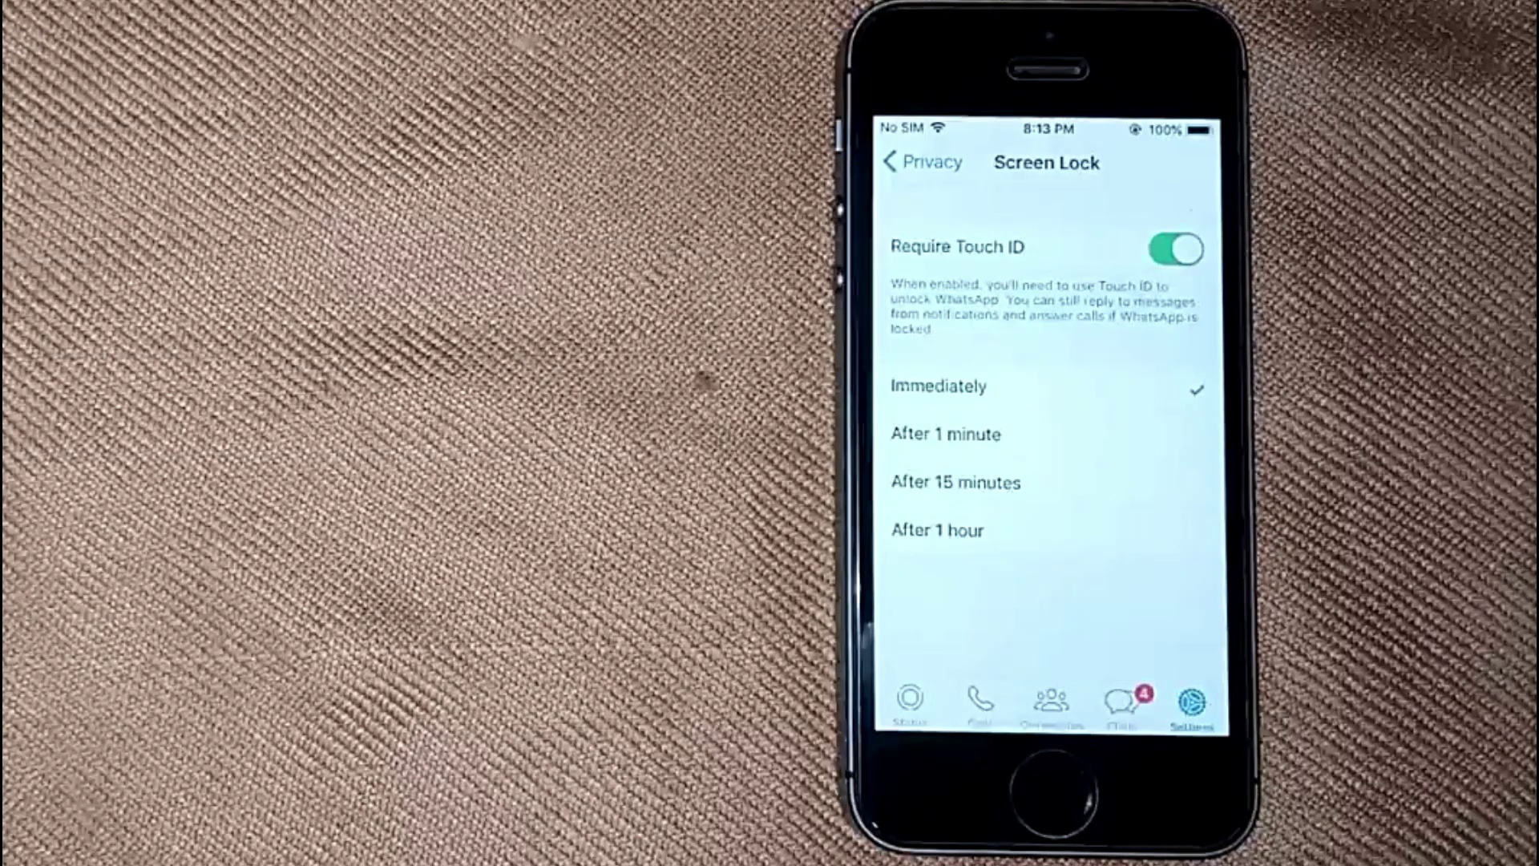
click(1175, 249)
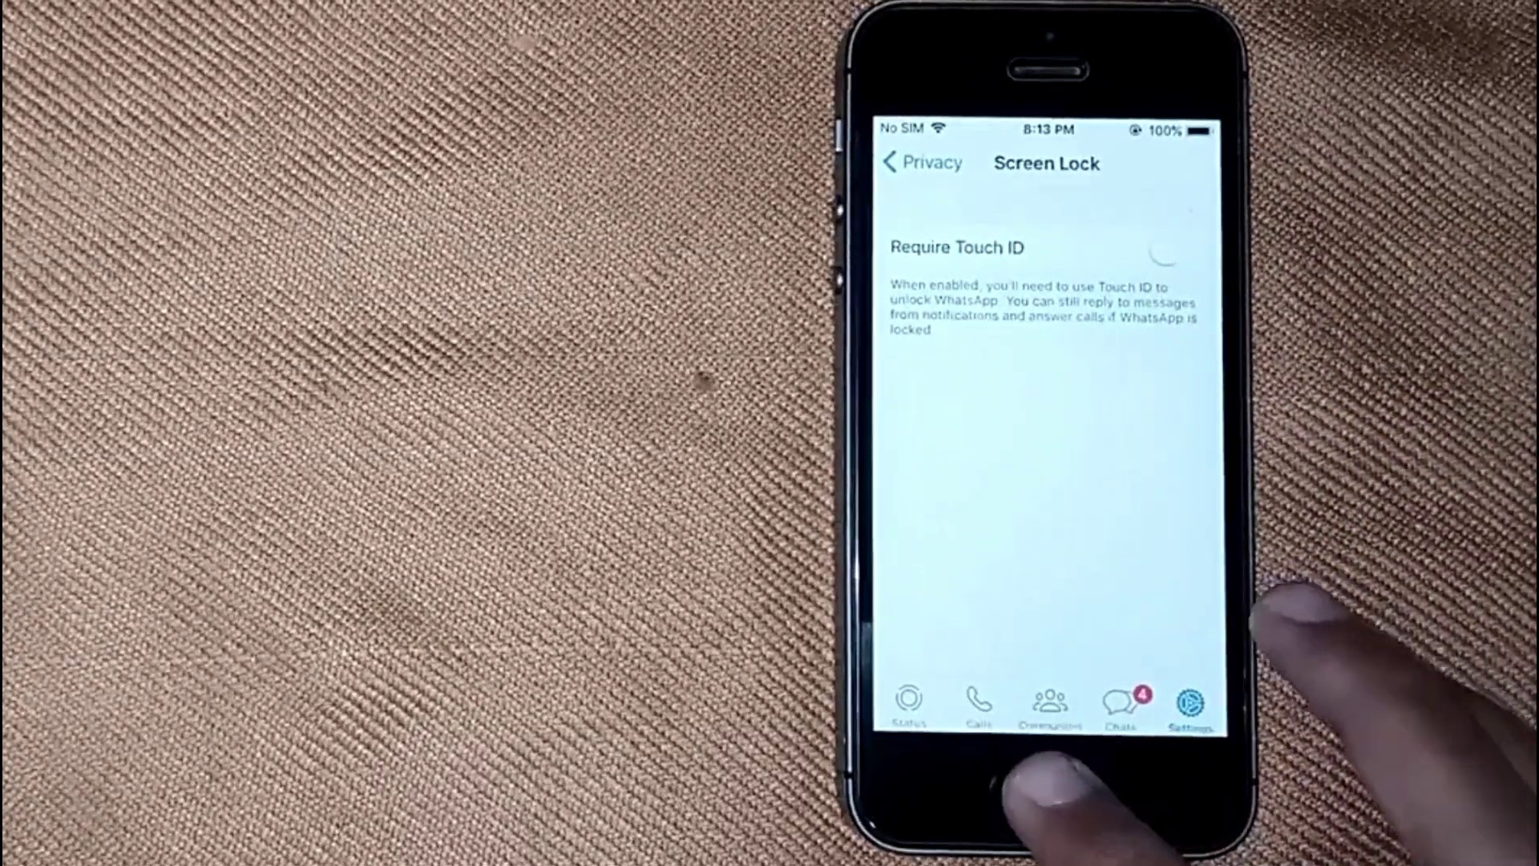
double_click(1054, 794)
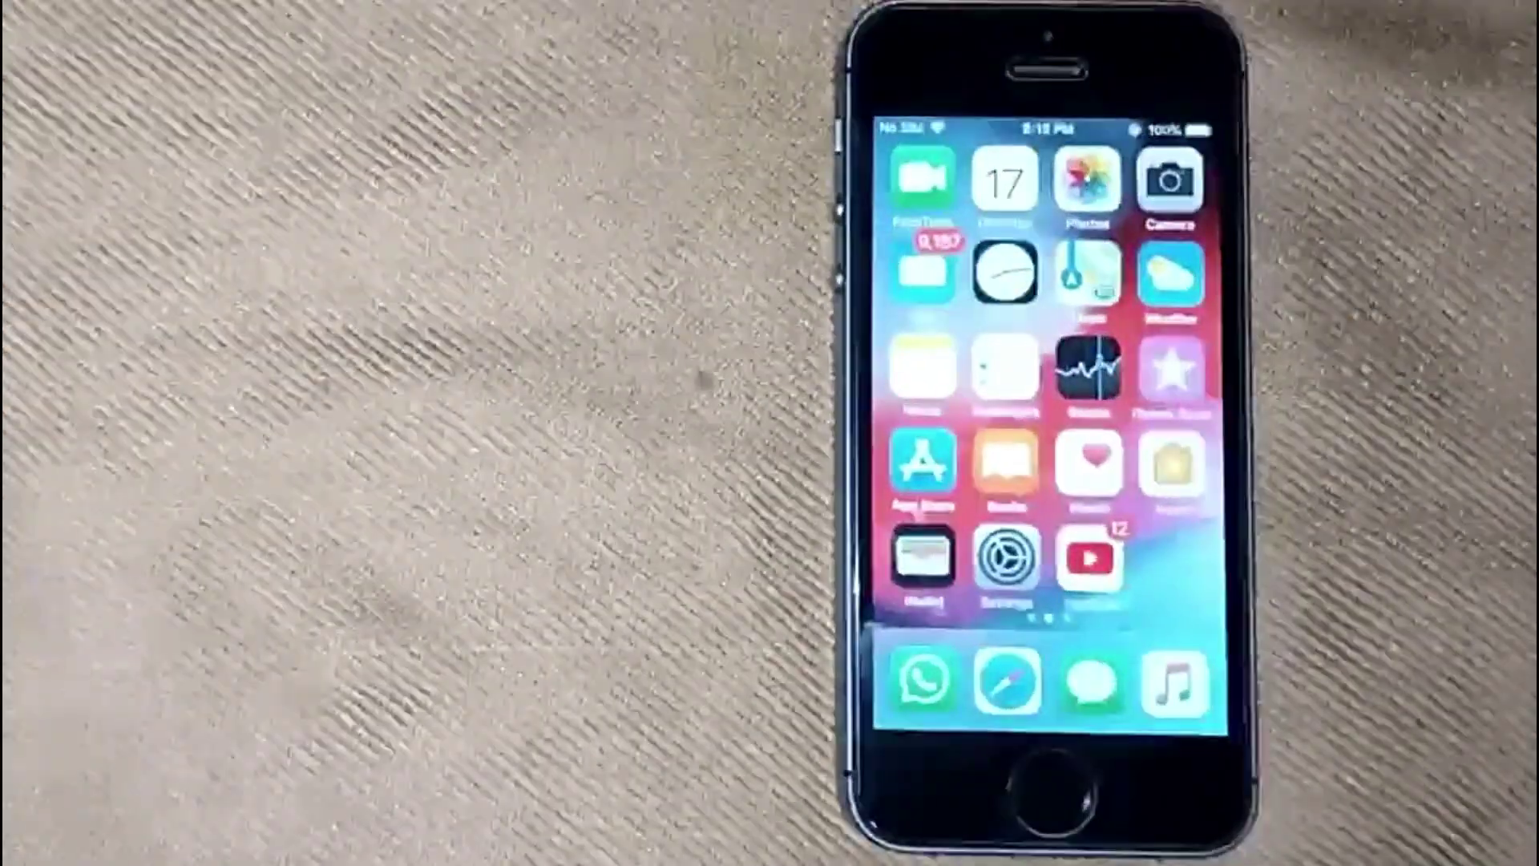